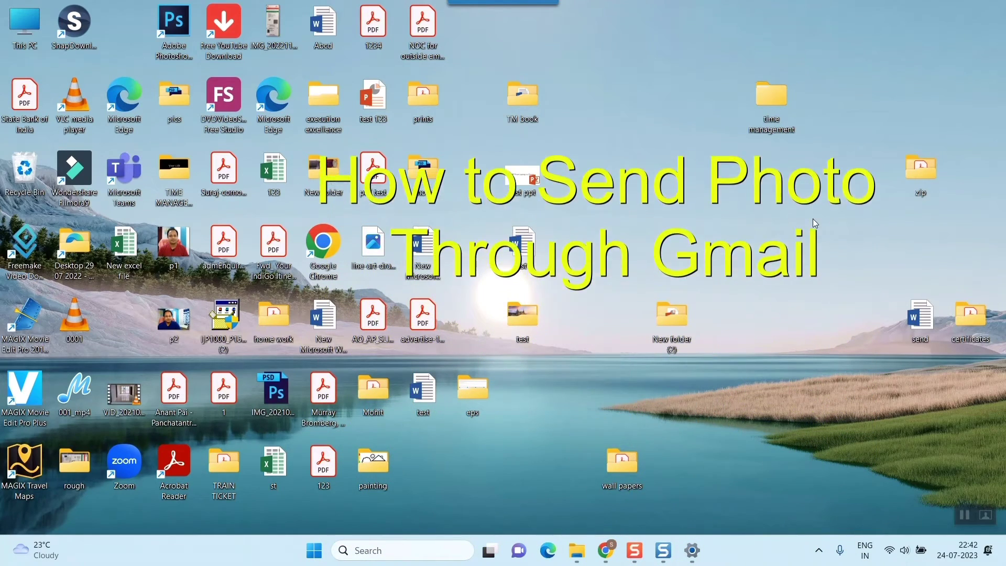
Bring up the Gmail inbox in Chrome and uncheck the first conversation.
click(606, 547)
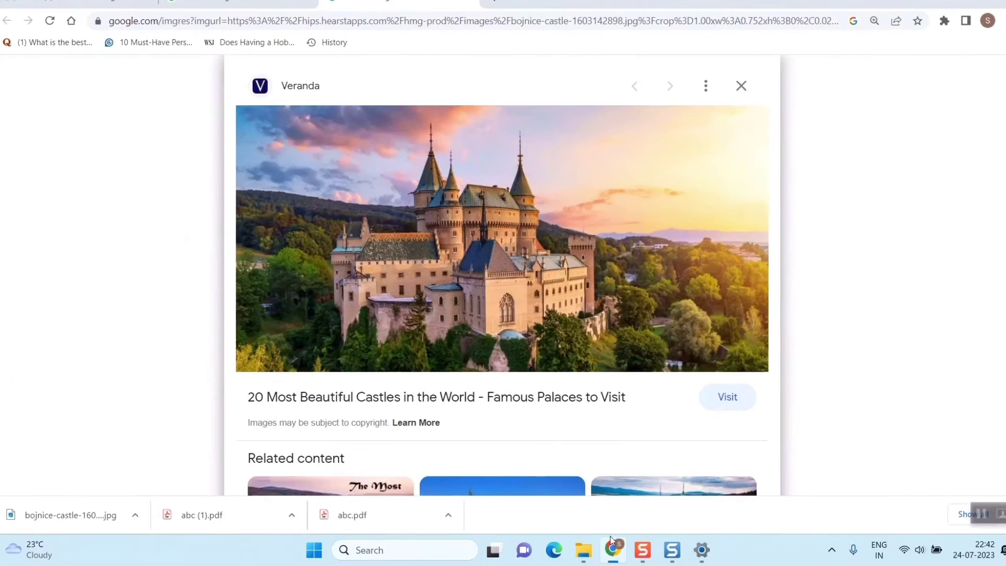
click(611, 539)
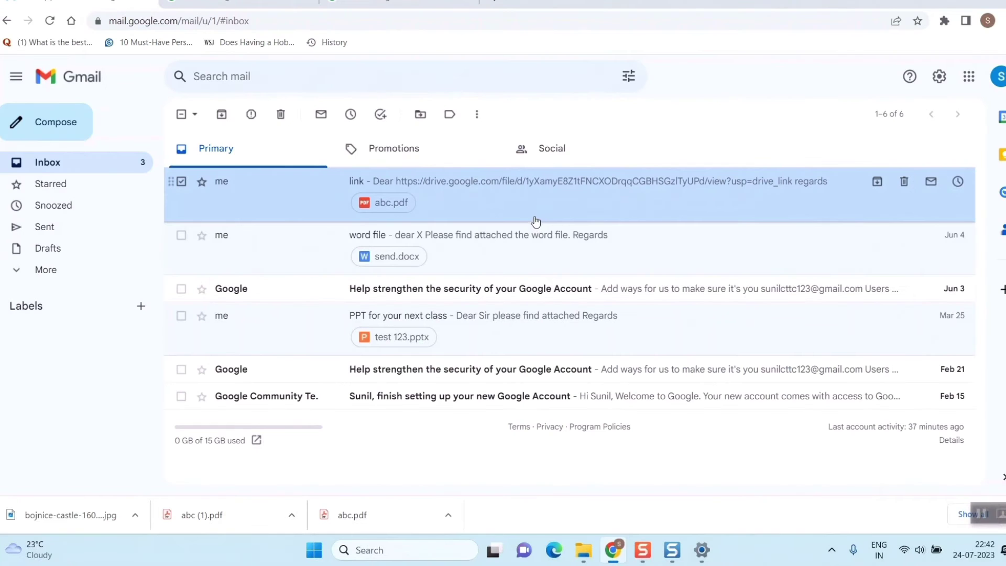
click(48, 160)
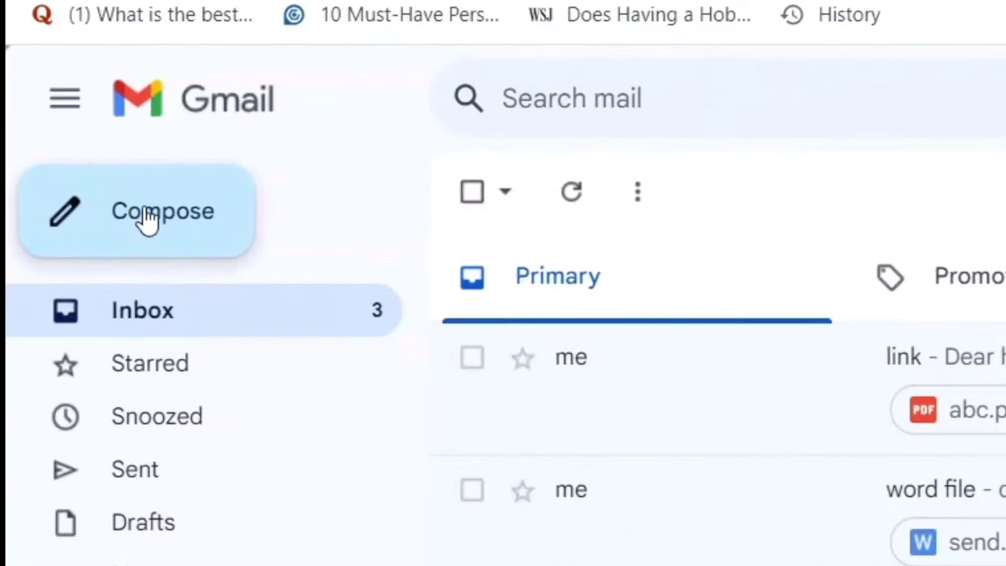
Start a new email to the suggested contact with the subject 'picture'.
click(151, 230)
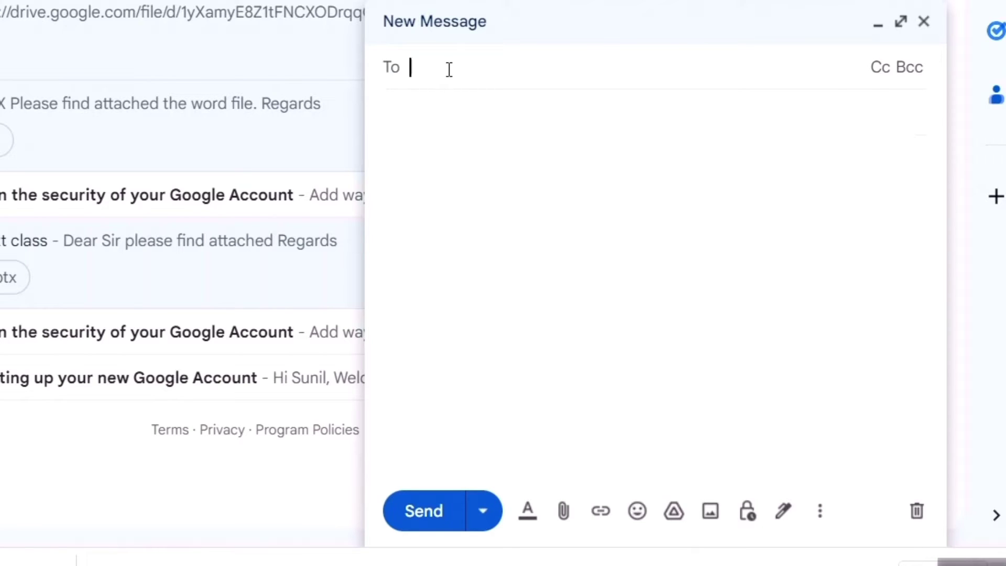
text(sun)
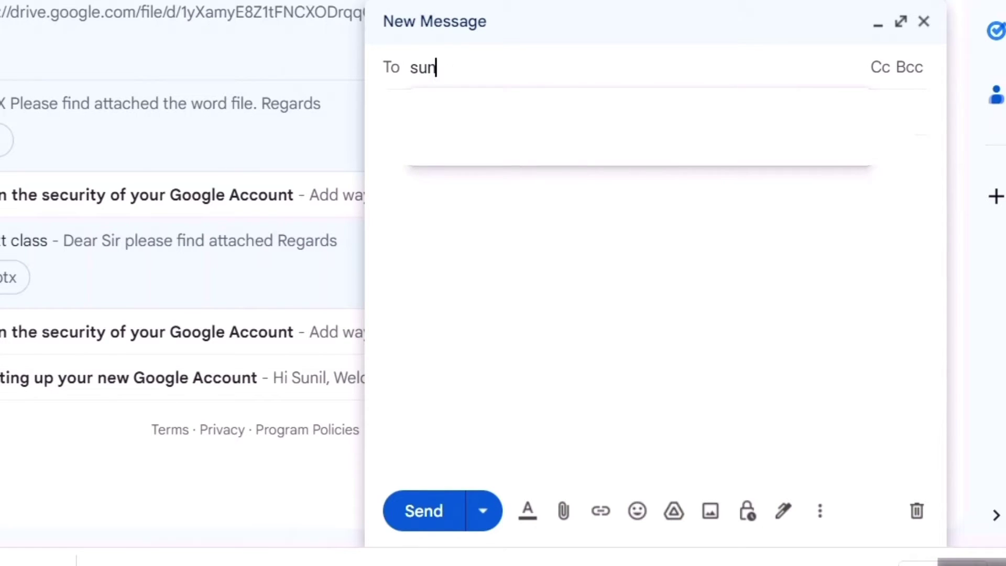
key(Return)
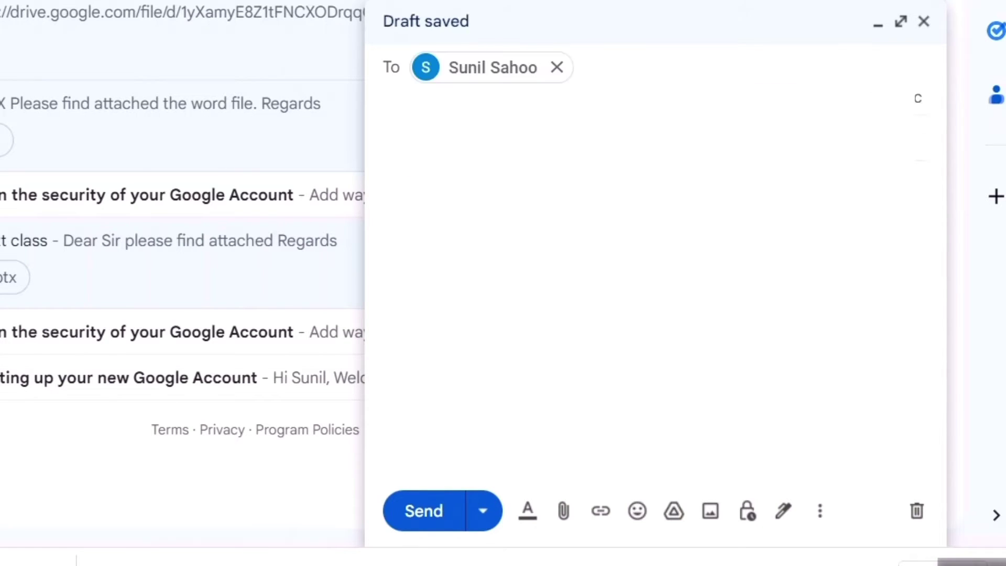
key(Tab)
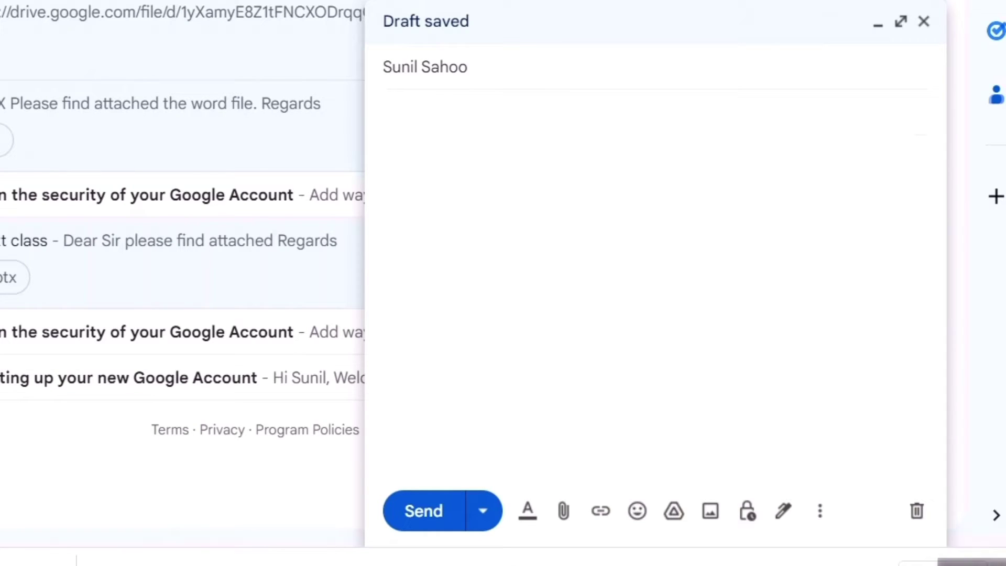
text(picture)
Write the body 'dear sir, please find attached the picture.' signed 'regards'.
key(Tab)
text(dear sir,)
key(Return)
text(please find attached the picture.)
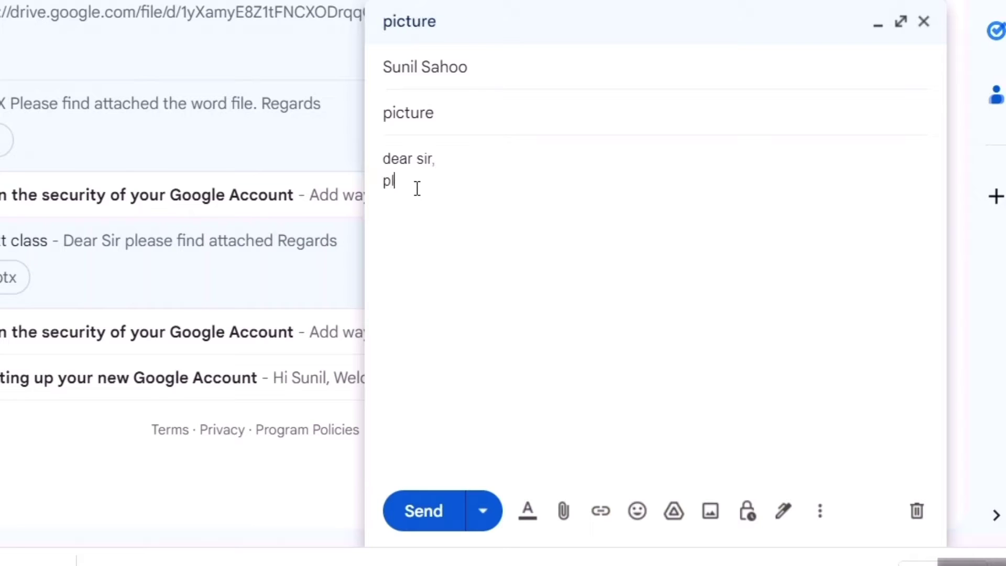
key(Return)
text(regards)
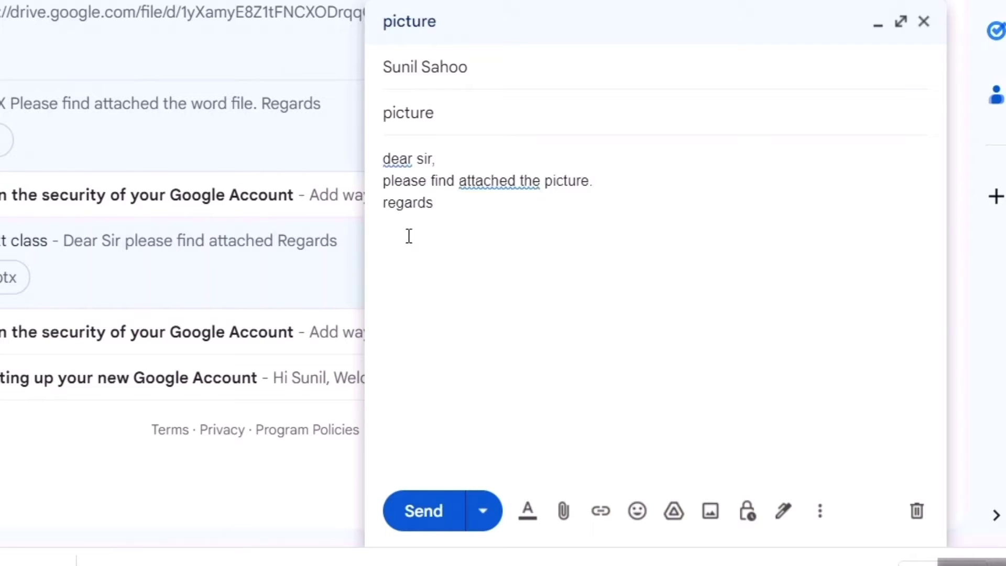
Open the attachment picker on the Desktop test folder, maximised.
click(563, 512)
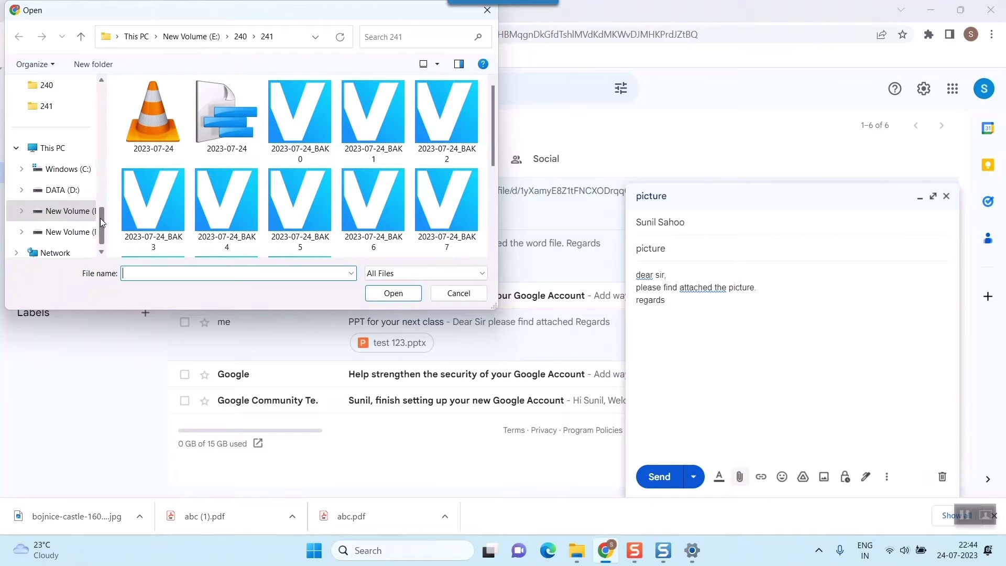
drag(99, 218, 102, 89)
click(54, 147)
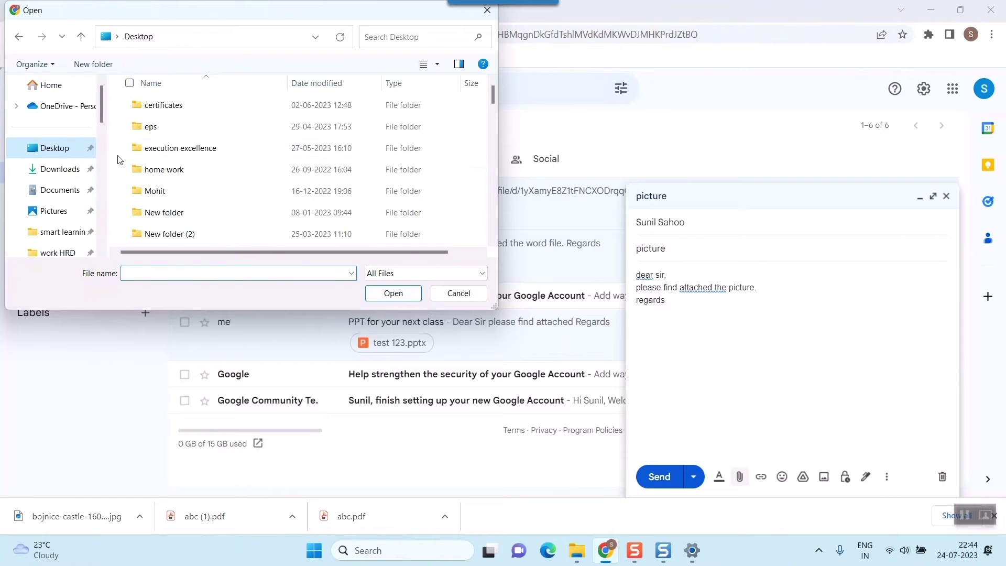
scroll(160, 158, down, 5)
double_click(170, 130)
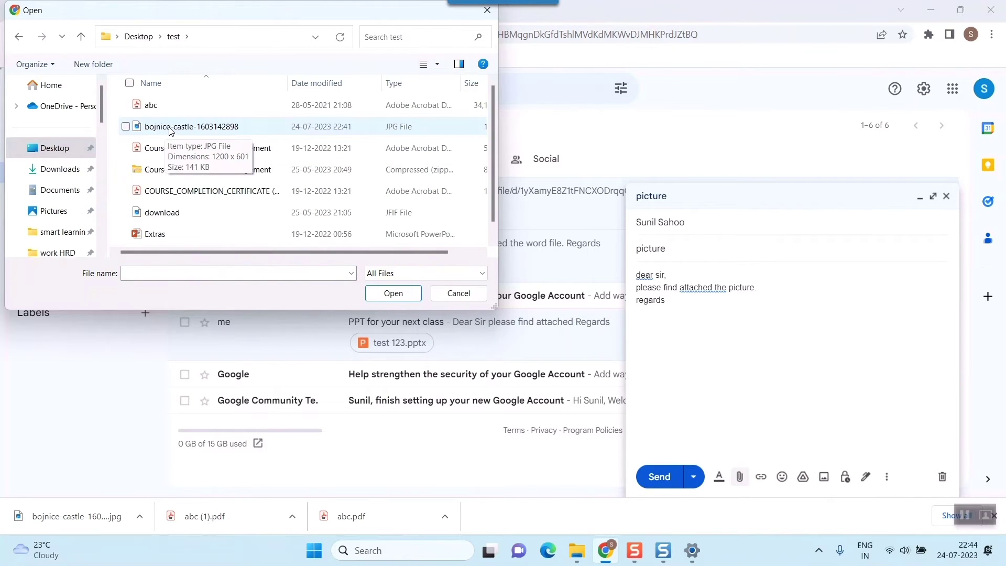
double_click(315, 10)
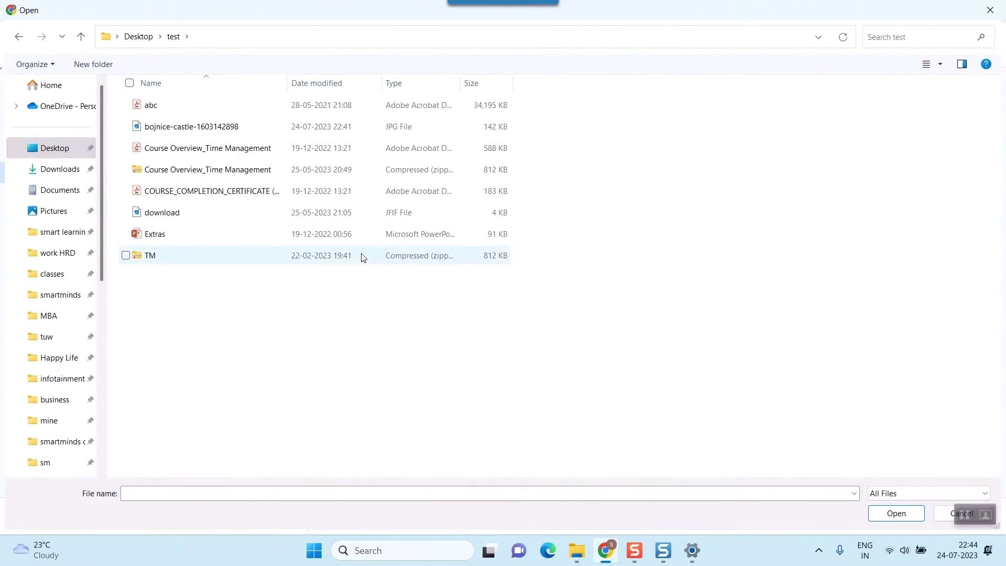
Switch the picker to Large icons and attach bojnice-castle-1603142898.jpg.
right_click(272, 298)
mouse_move(335, 310)
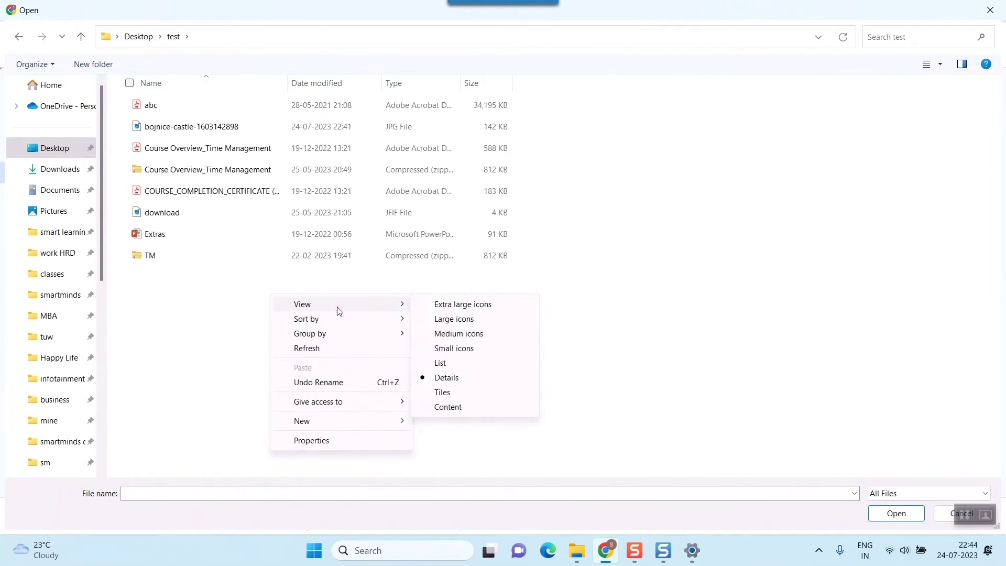
click(475, 322)
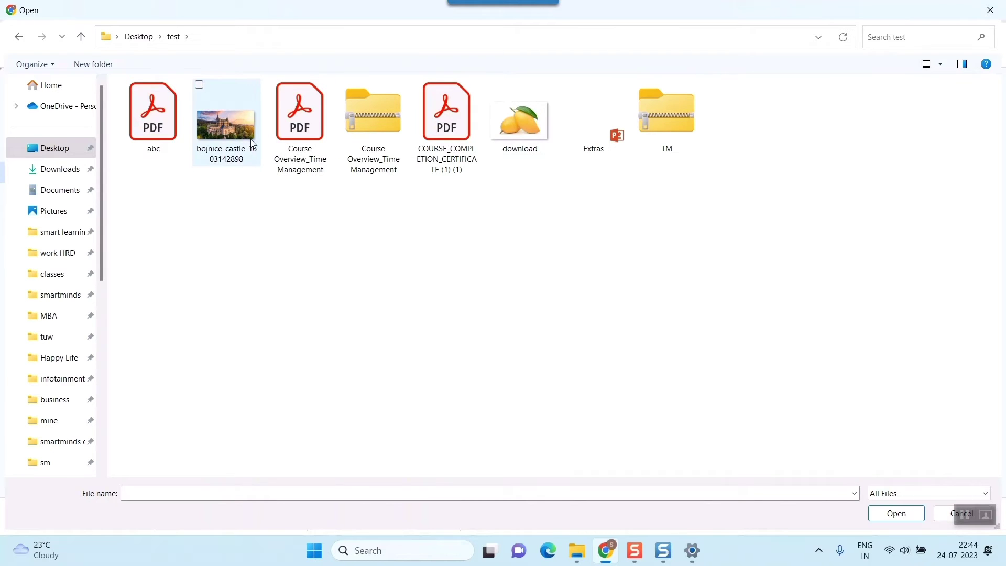
double_click(222, 142)
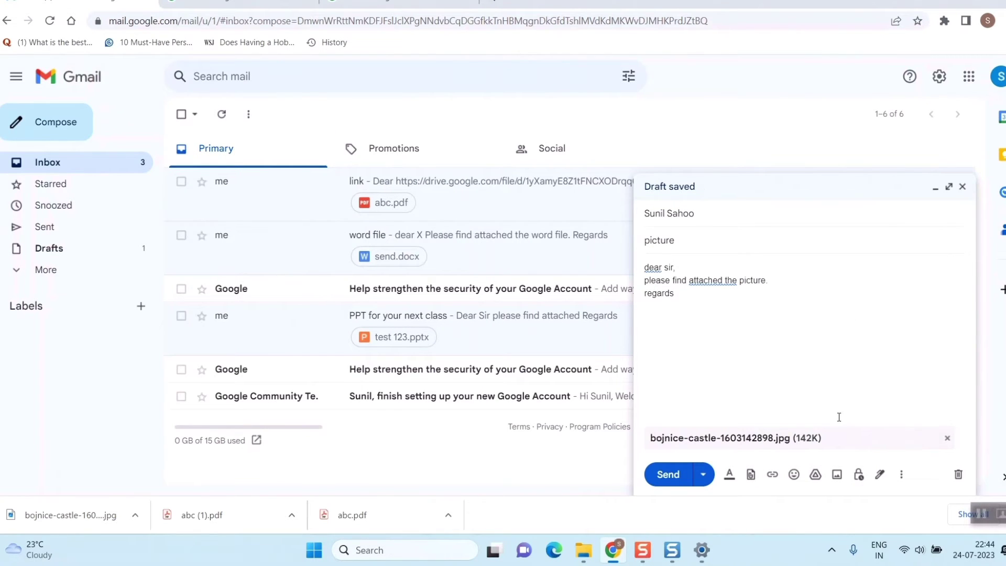
Reopen the attachment picker on the test folder at a smaller window size.
click(750, 474)
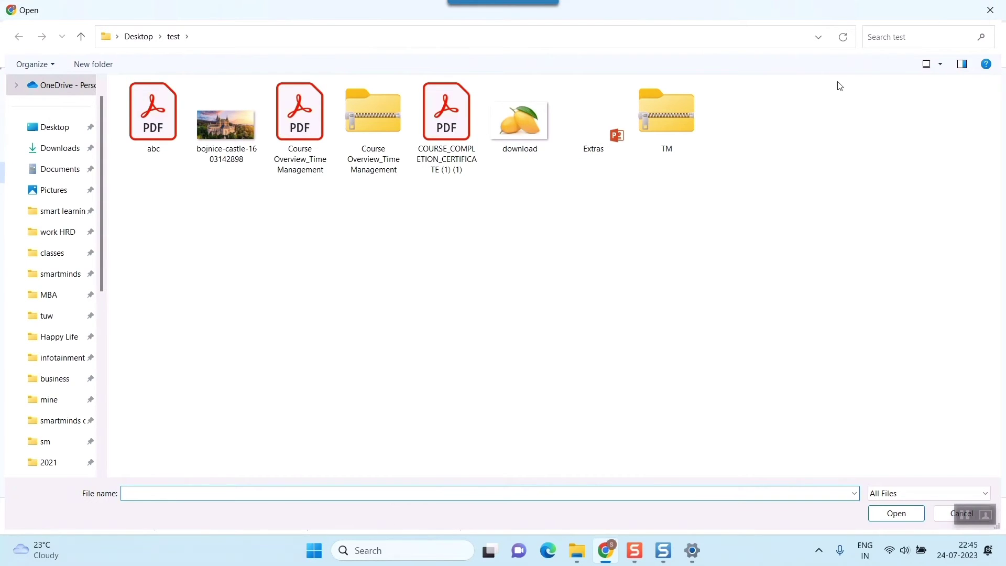
double_click(907, 10)
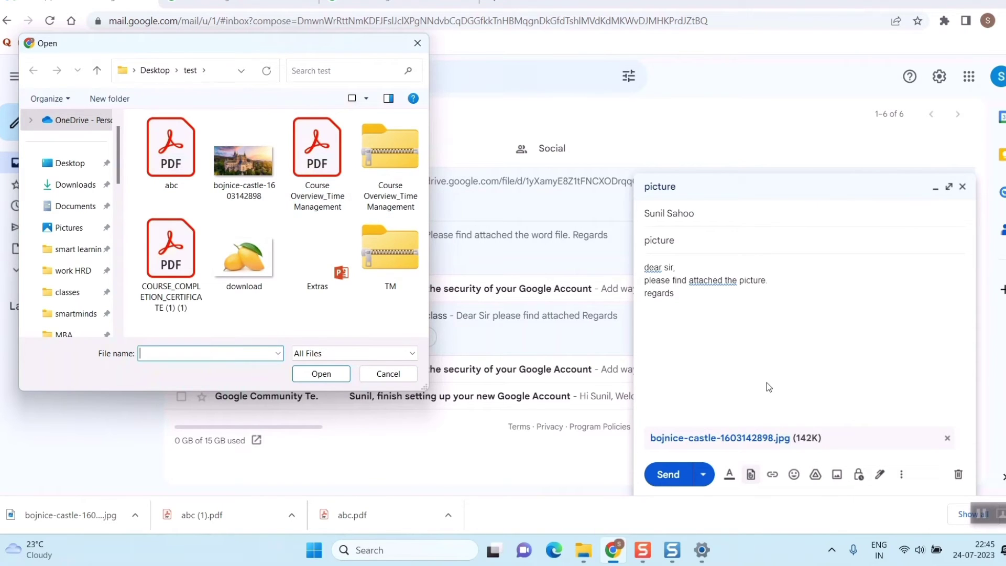
Drag download.jfif from the picker into the draft, then close the picker.
drag(244, 259, 796, 376)
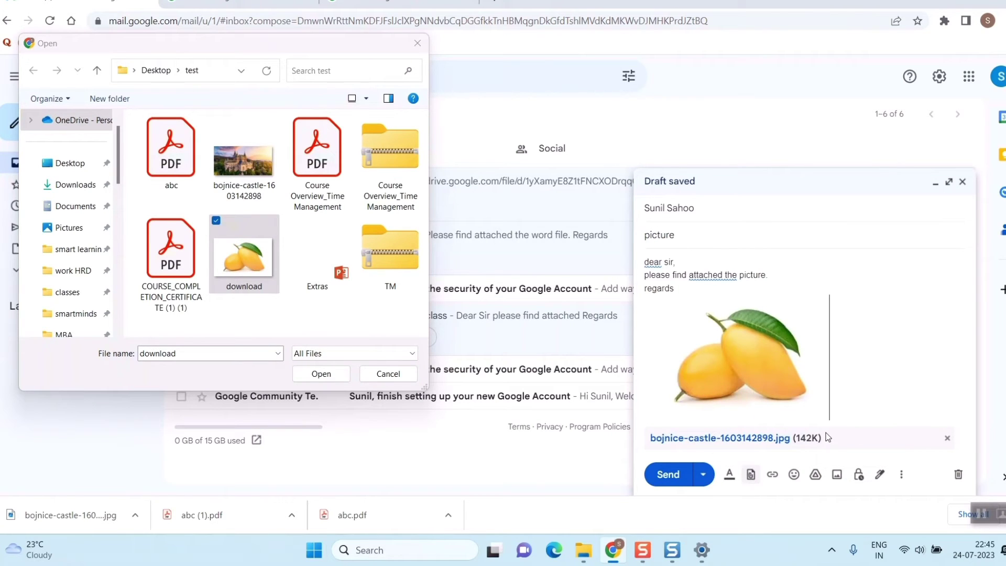
click(727, 392)
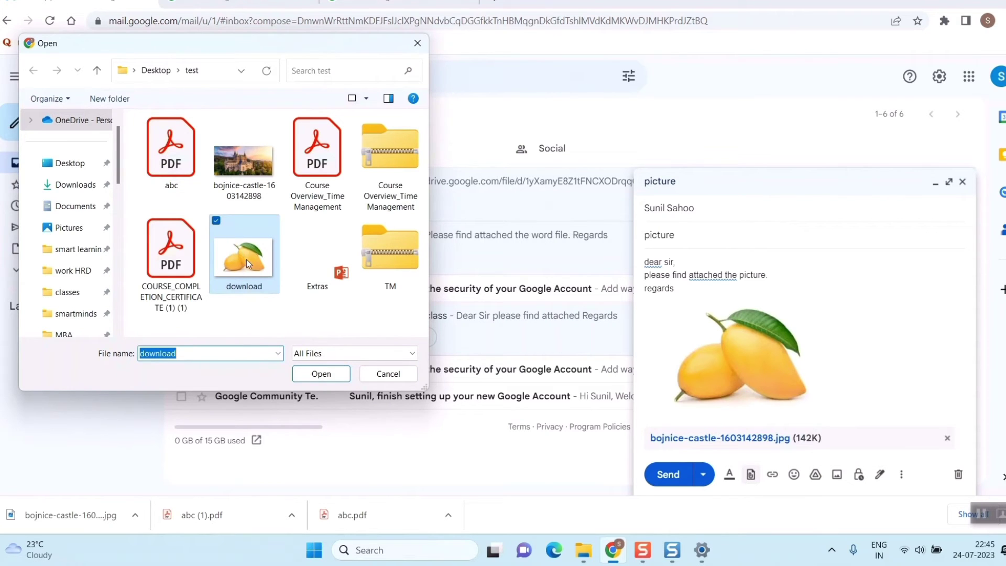
drag(248, 264, 749, 484)
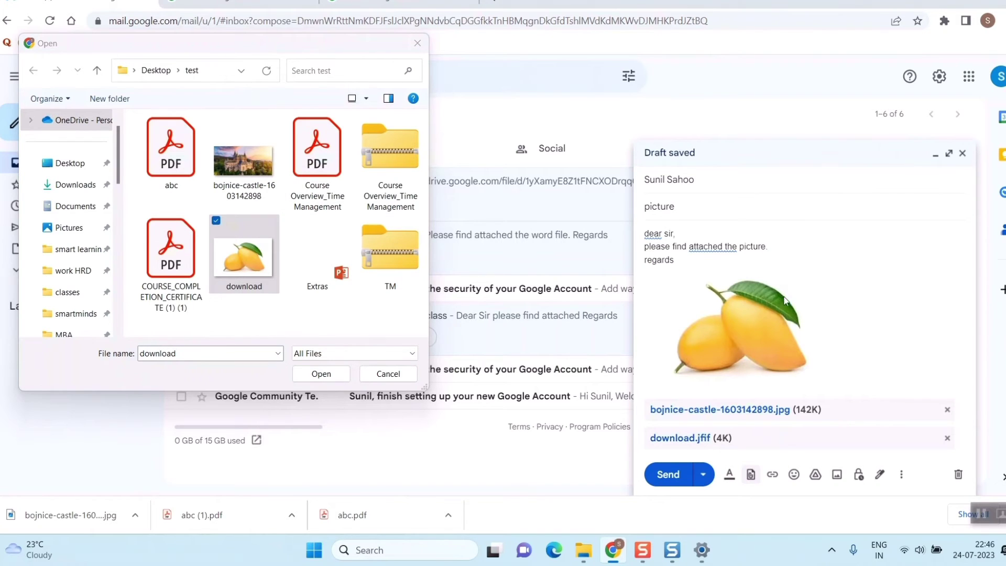
click(756, 332)
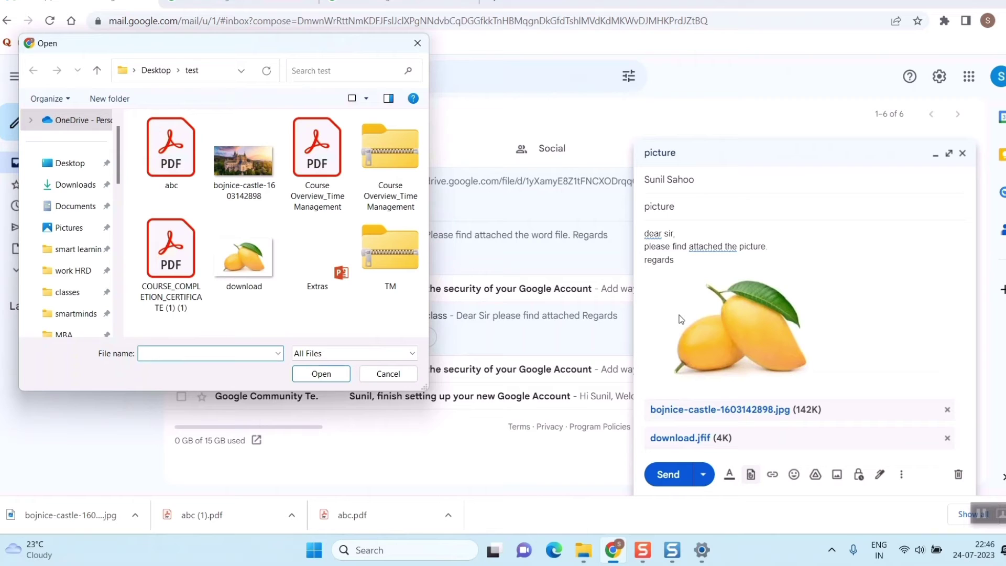
click(758, 322)
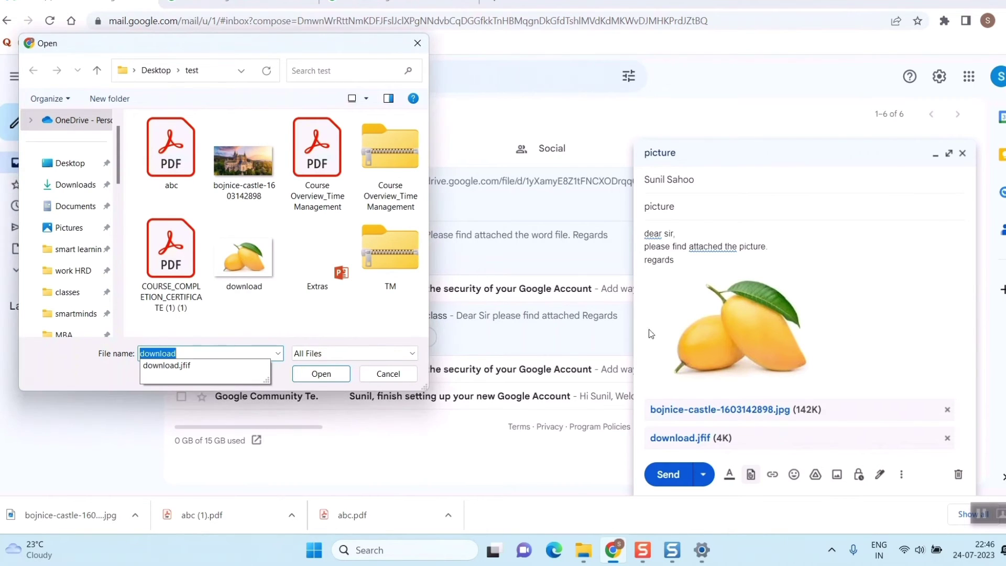
click(388, 373)
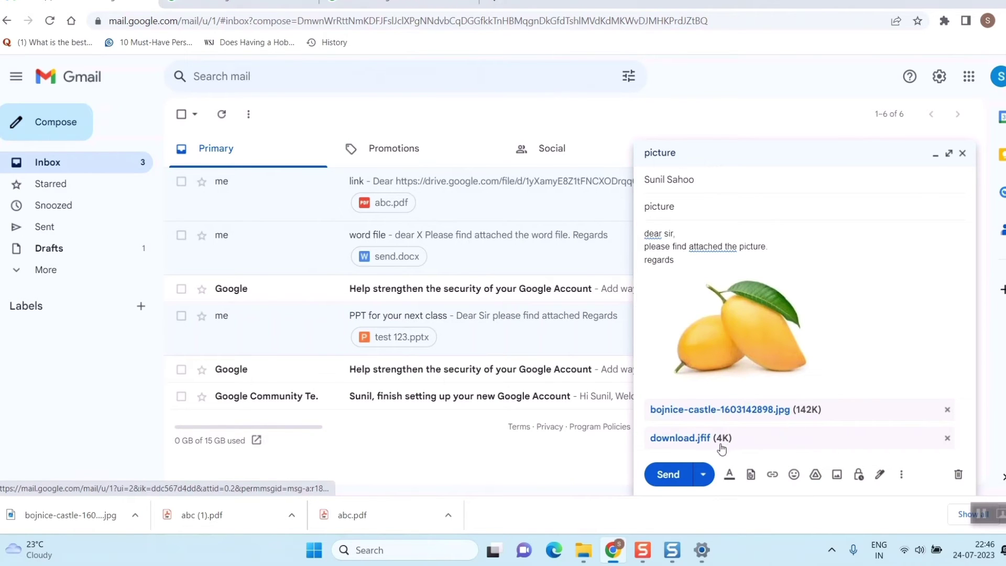
Remove the inline mango image from the body, confirm the recipient, and send.
click(769, 333)
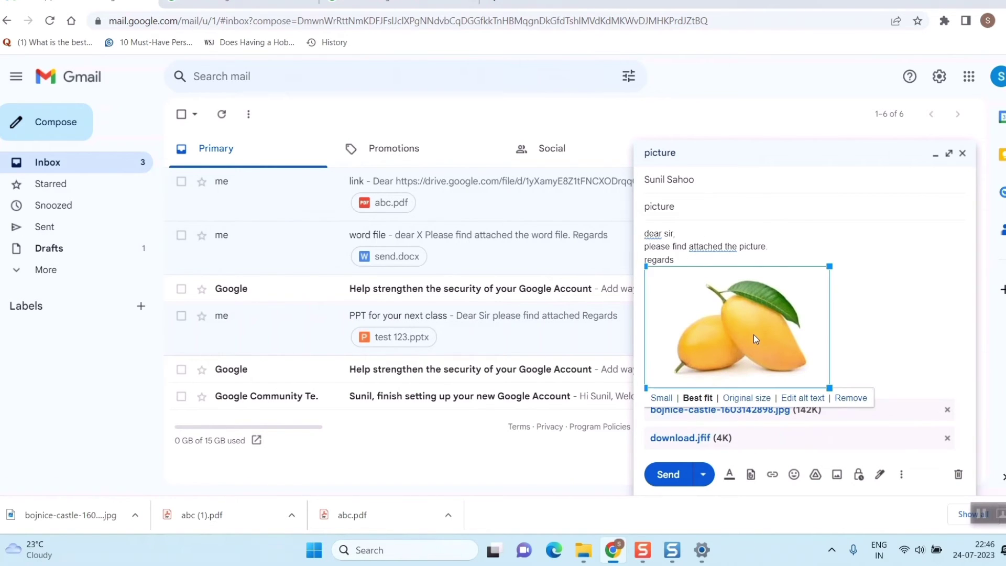
click(754, 334)
click(754, 332)
click(850, 398)
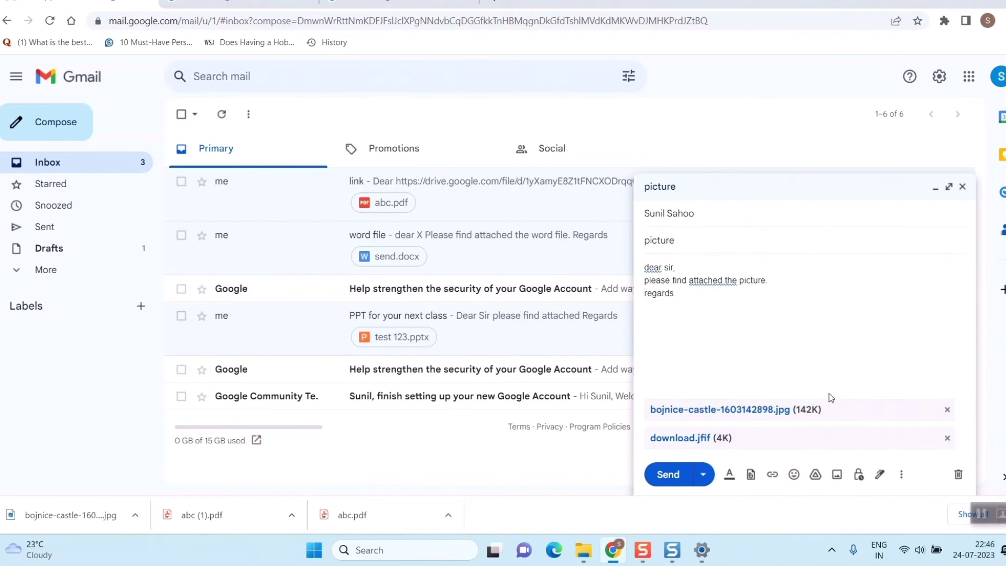
click(683, 212)
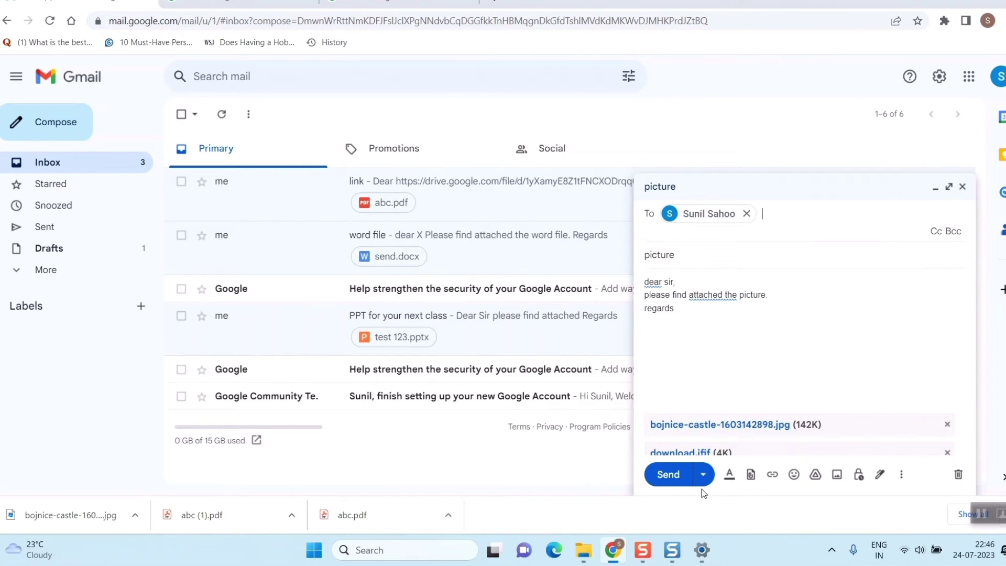
click(667, 475)
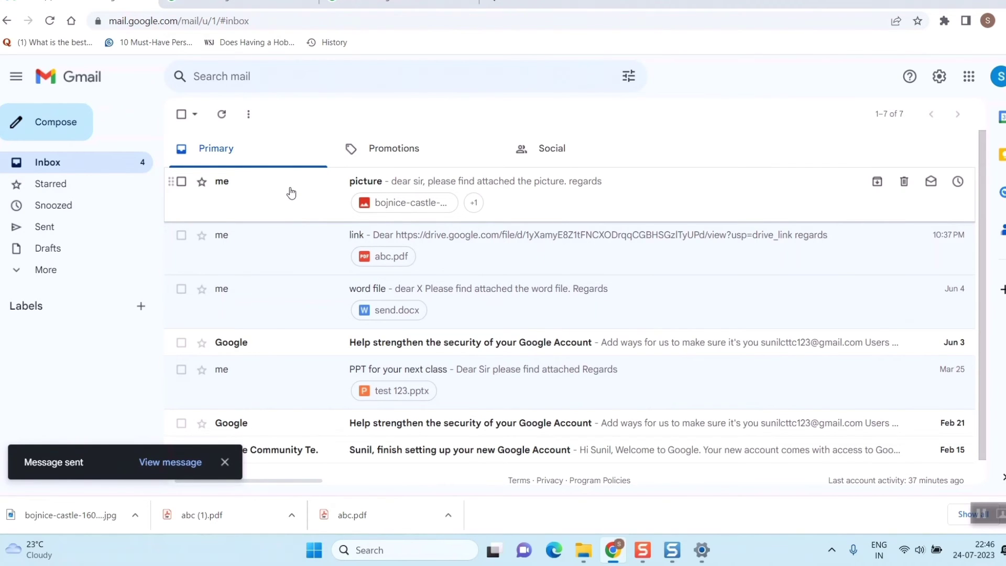
Open the received 'picture' email, download the castle image, and open download.jfif.
click(341, 191)
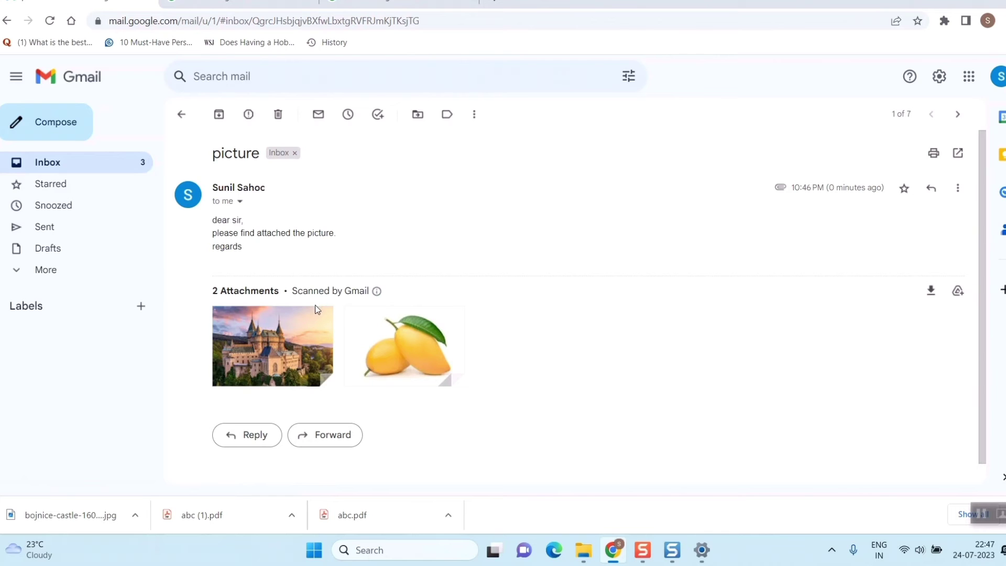
mouse_move(257, 359)
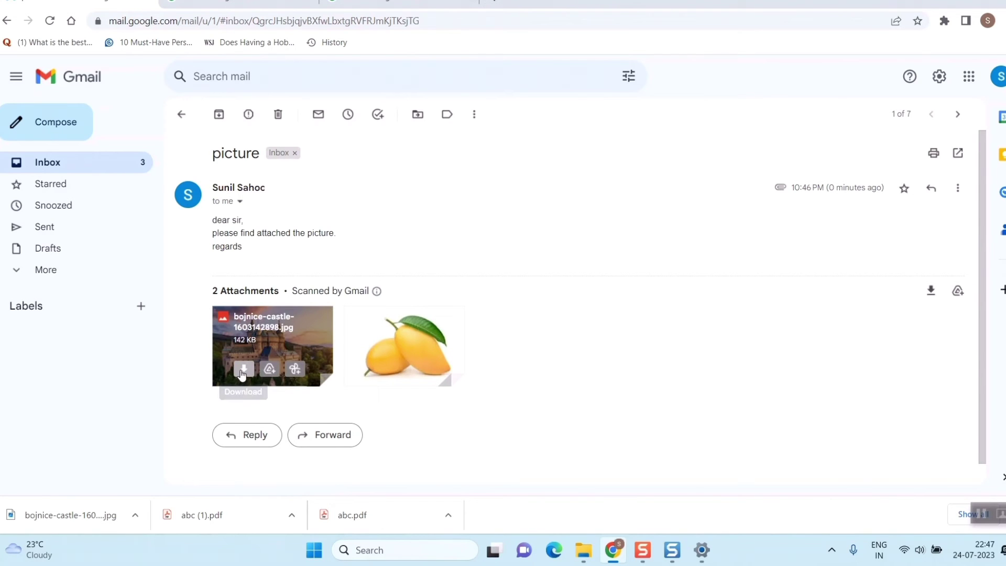
click(243, 369)
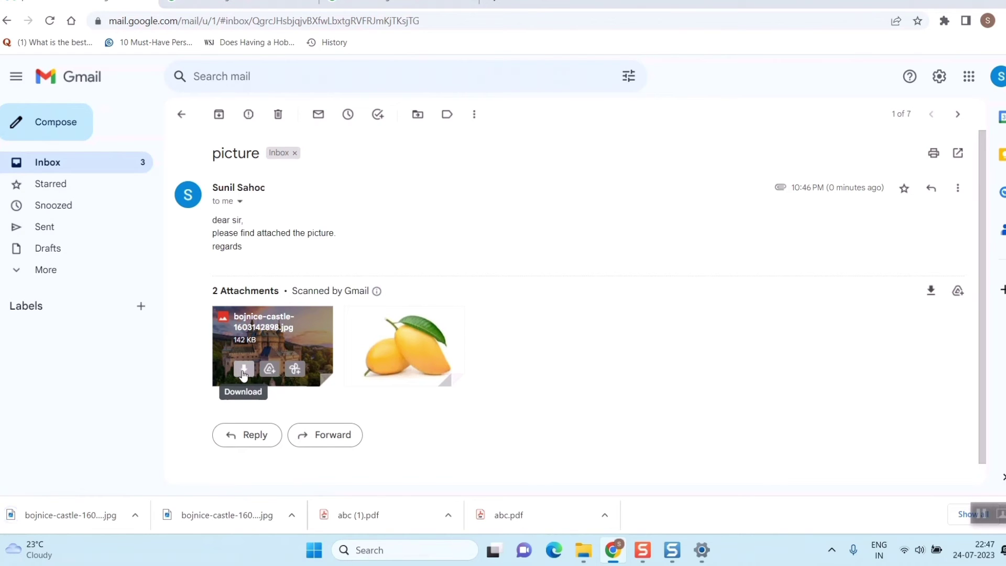
mouse_move(375, 372)
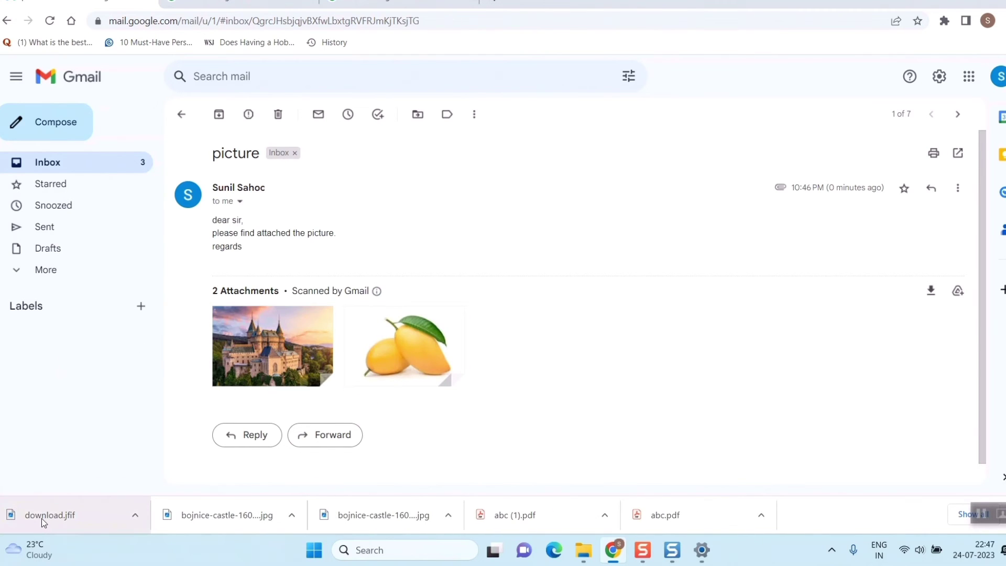
right_click(42, 517)
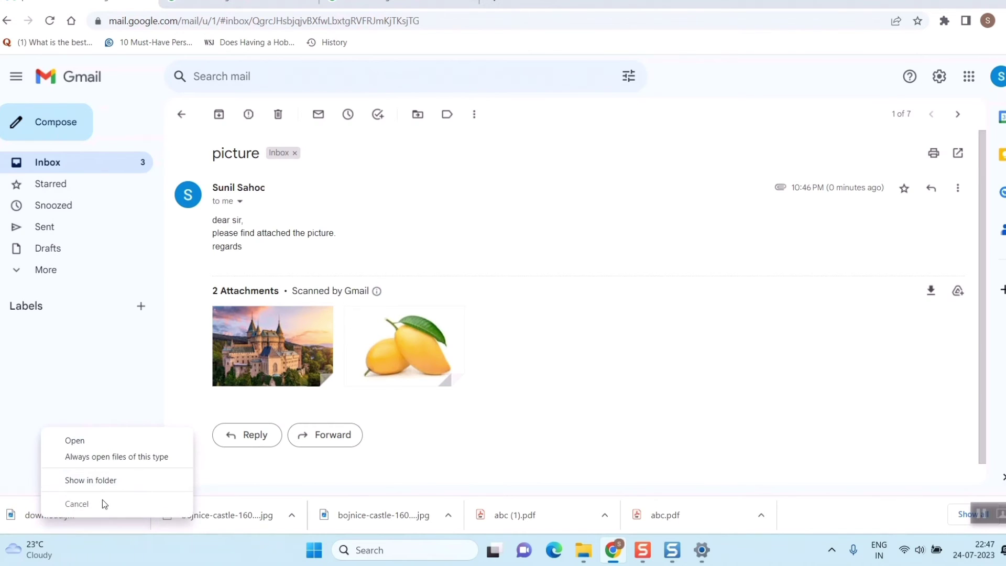
click(84, 442)
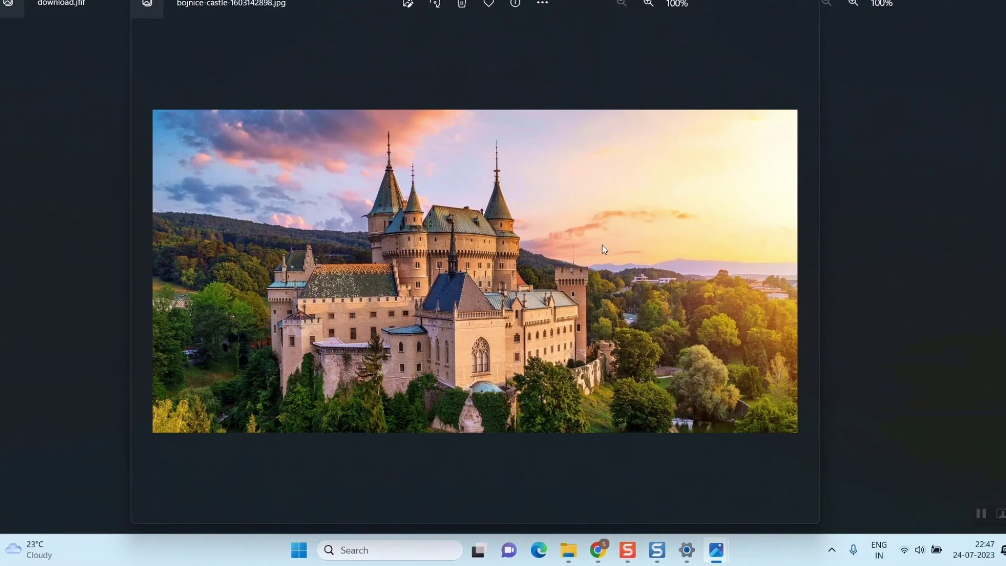
Minimize the Photos viewer to return to the received email.
click(945, 2)
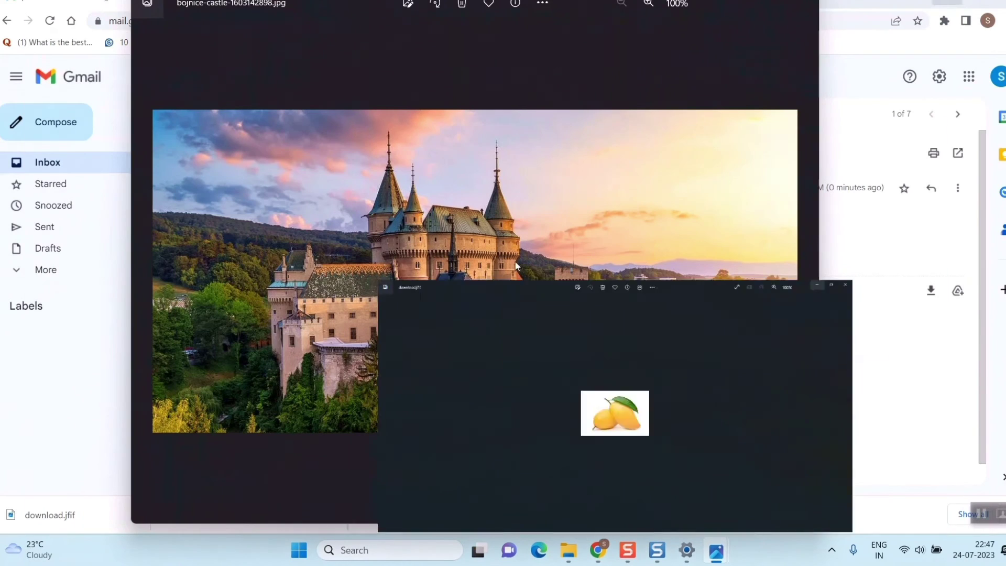
click(749, 2)
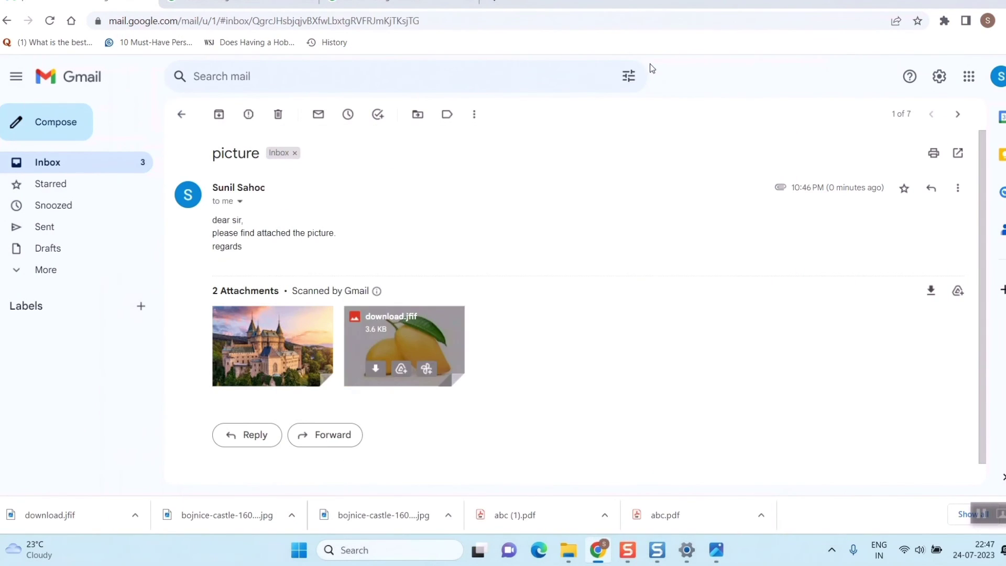